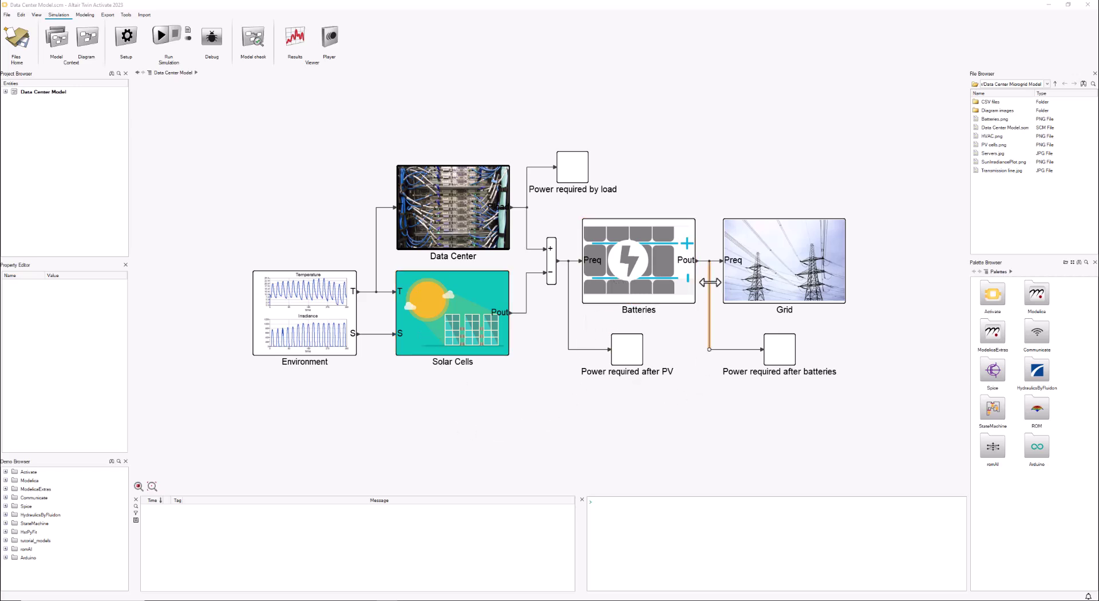
Step: Open the Environment superblock to see tempSunFile feeding T, S and the Temperature and Irradiance scopes
click(531, 404)
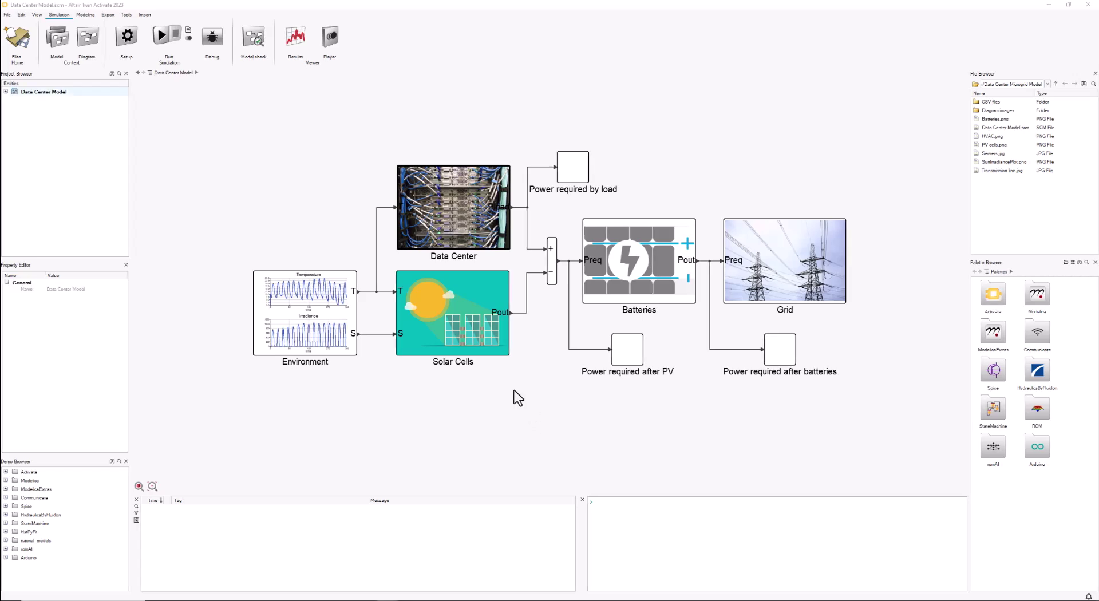
click(298, 310)
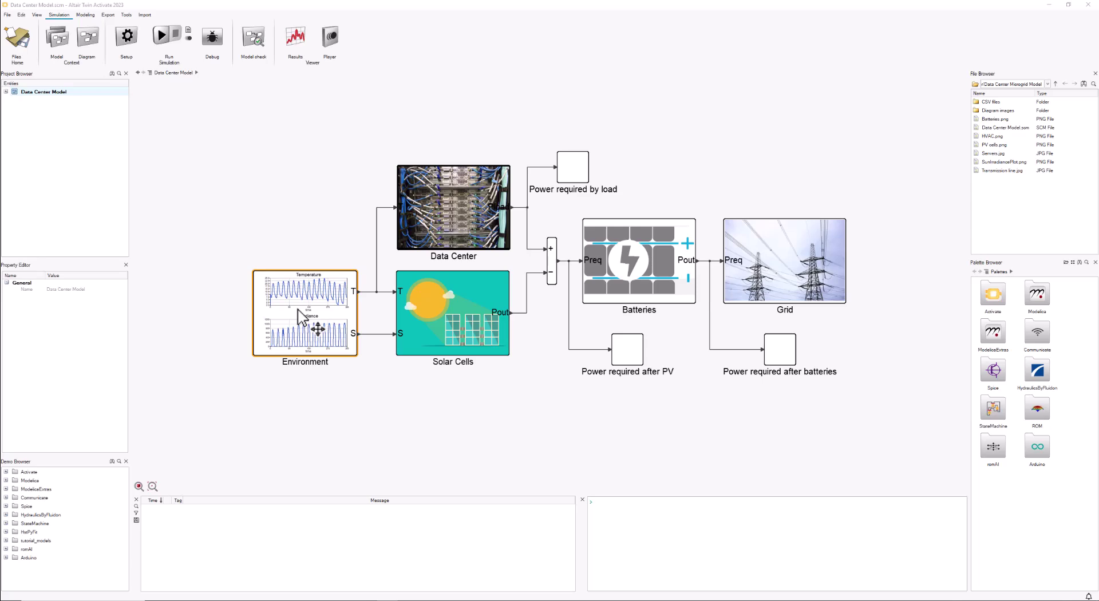
double_click(298, 310)
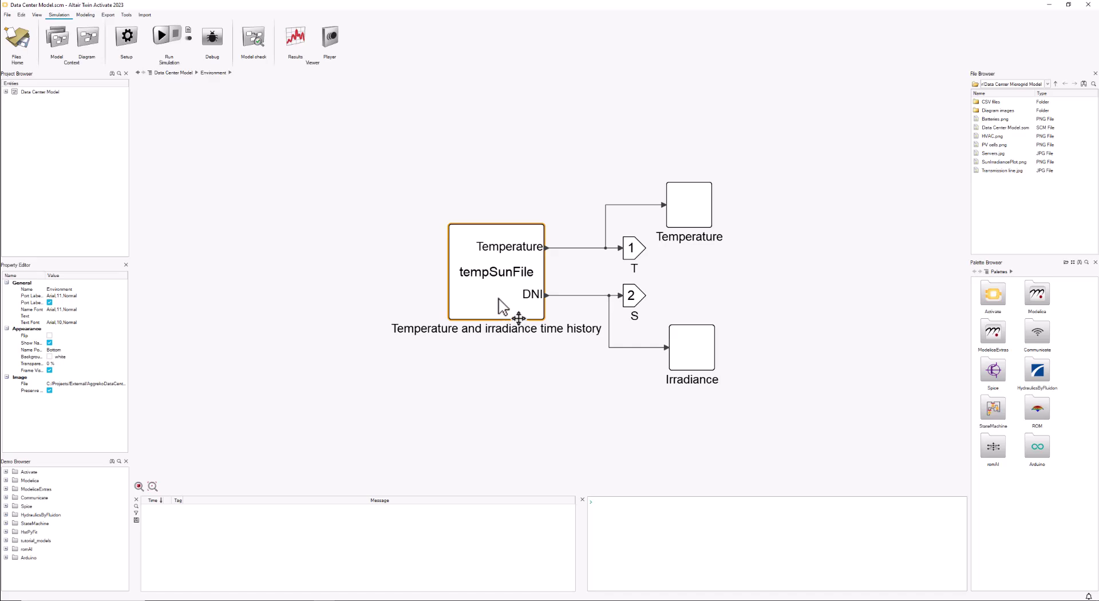
Step: Show the tempSunFile parameters beside the initialization script, marking the 2018_DNI_Temp_CDMX.csv definition line
double_click(519, 318)
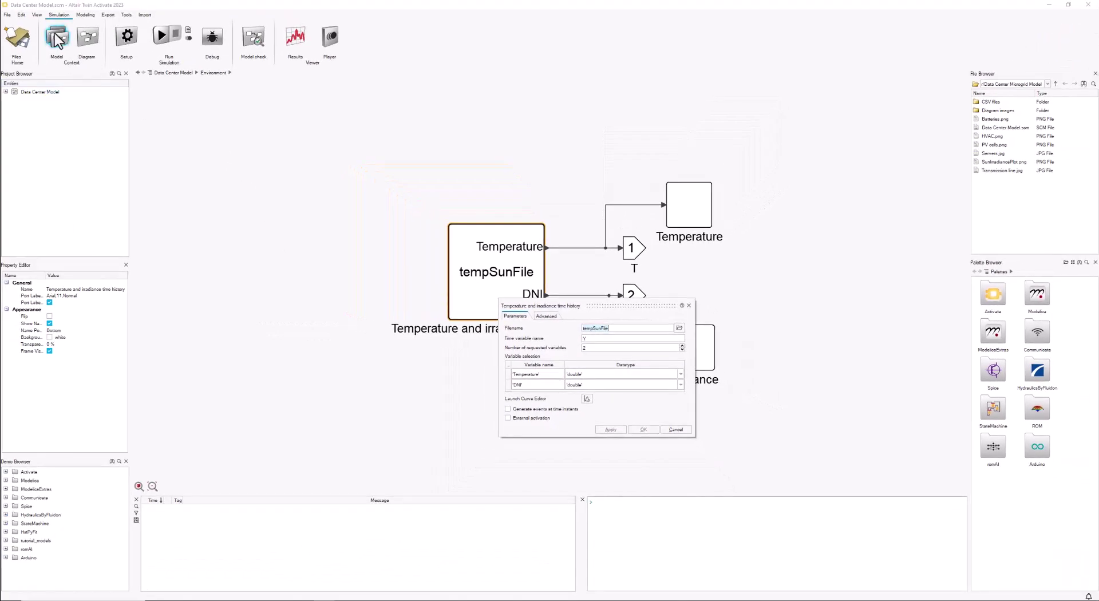
click(54, 38)
drag(153, 73, 270, 130)
click(376, 215)
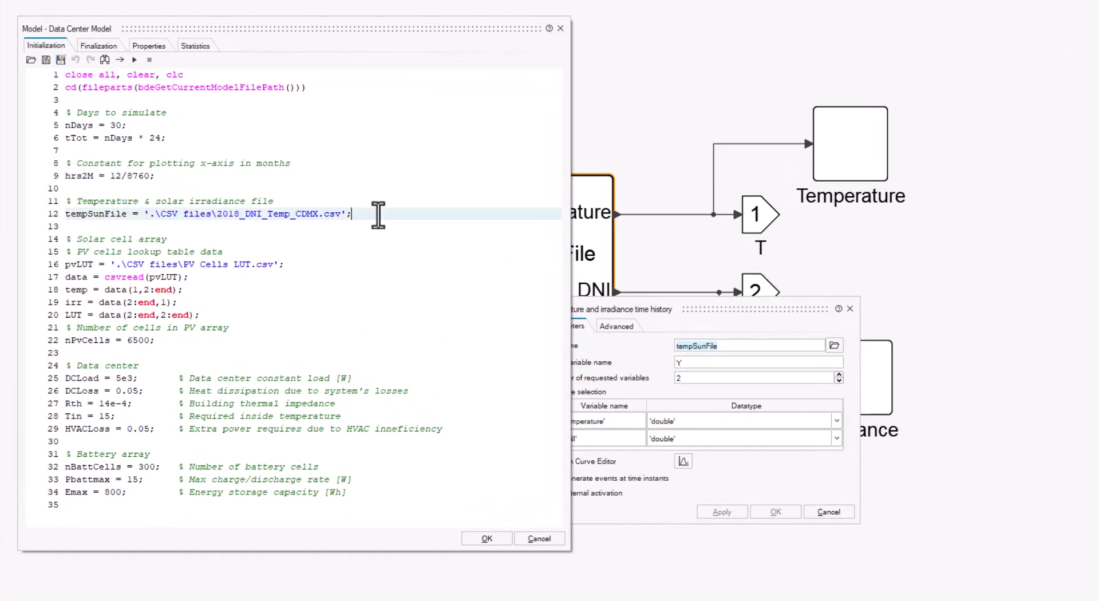
click(43, 217)
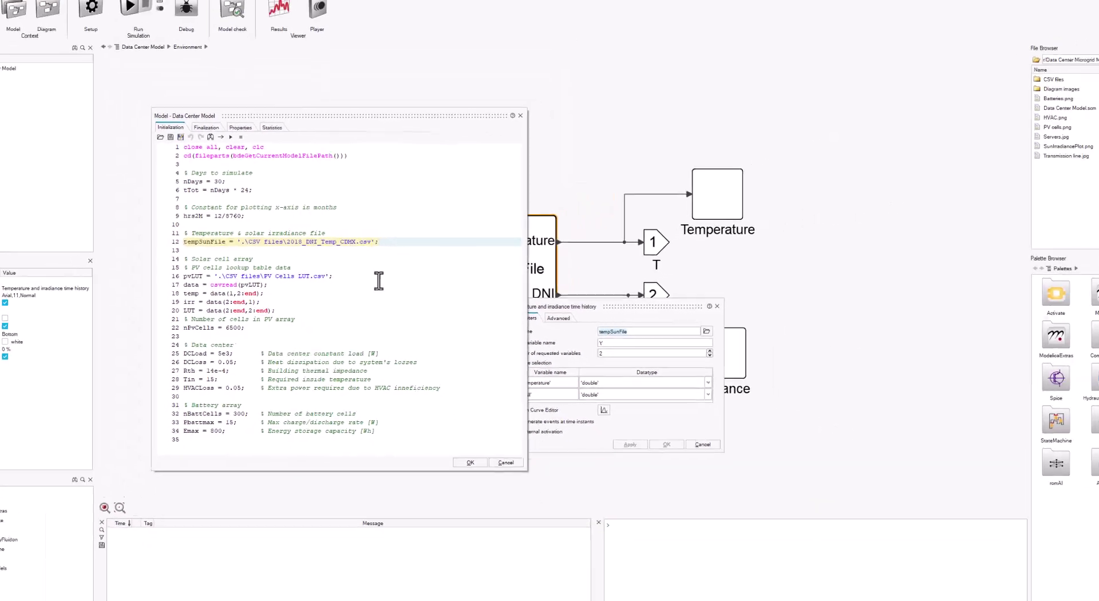
mouse_move(344, 599)
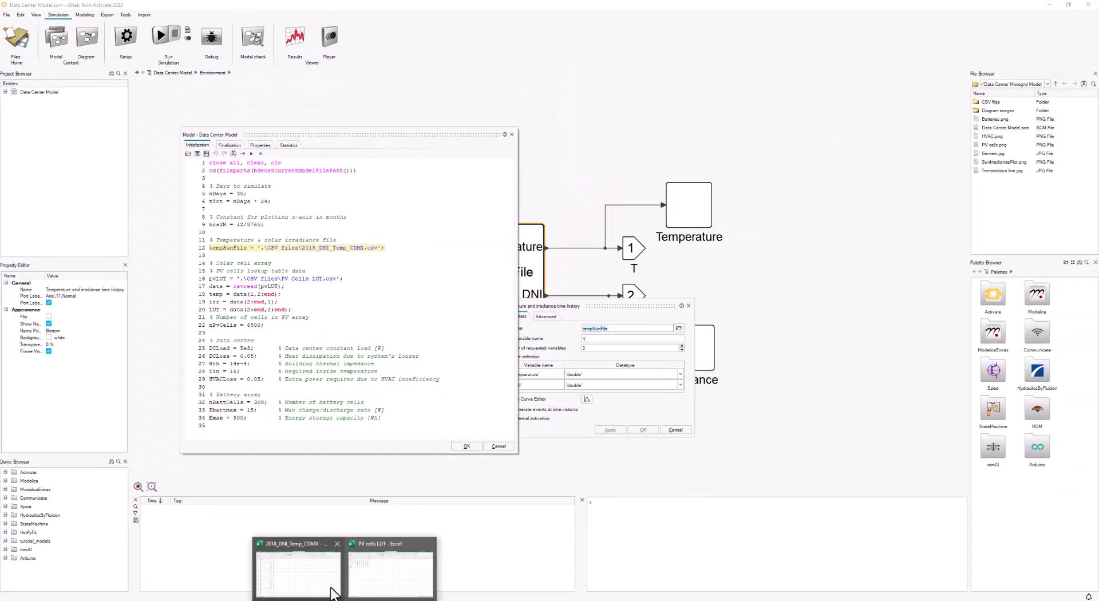
click(274, 569)
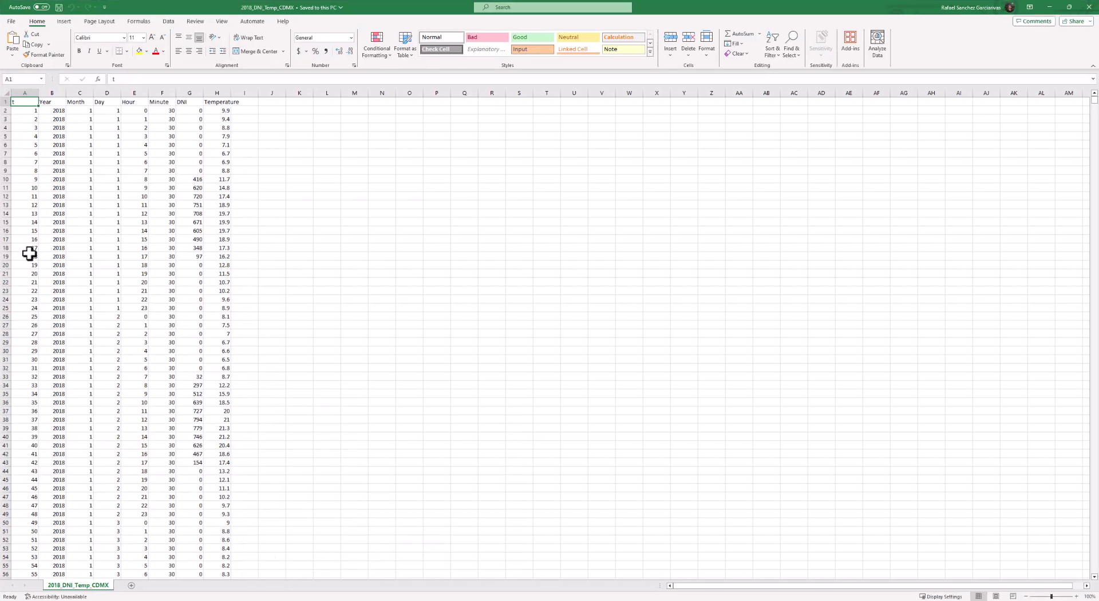
click(199, 93)
drag(198, 95, 218, 93)
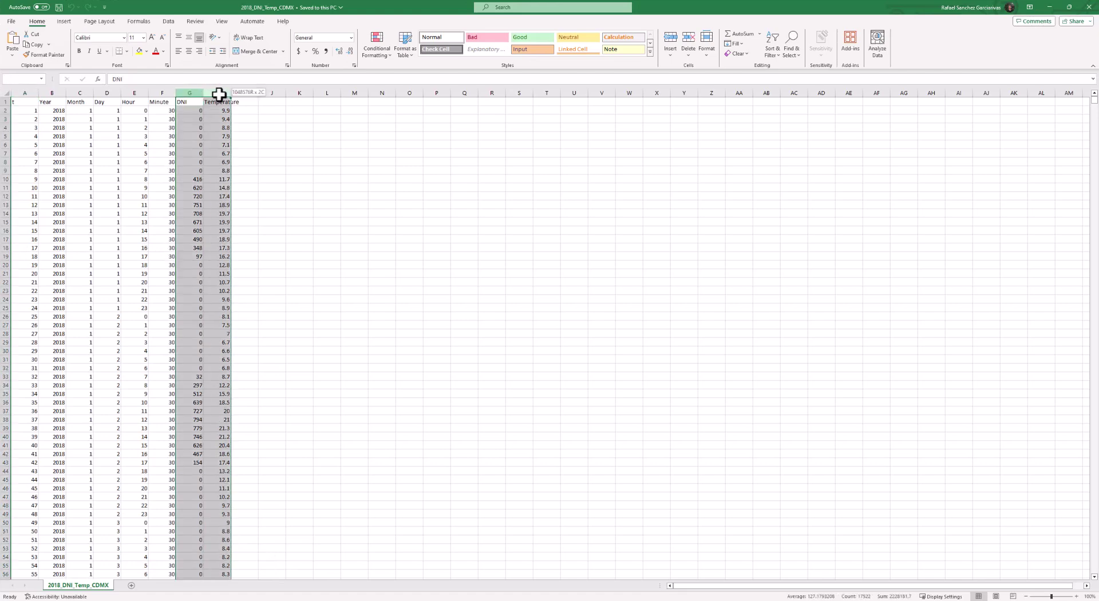
click(25, 92)
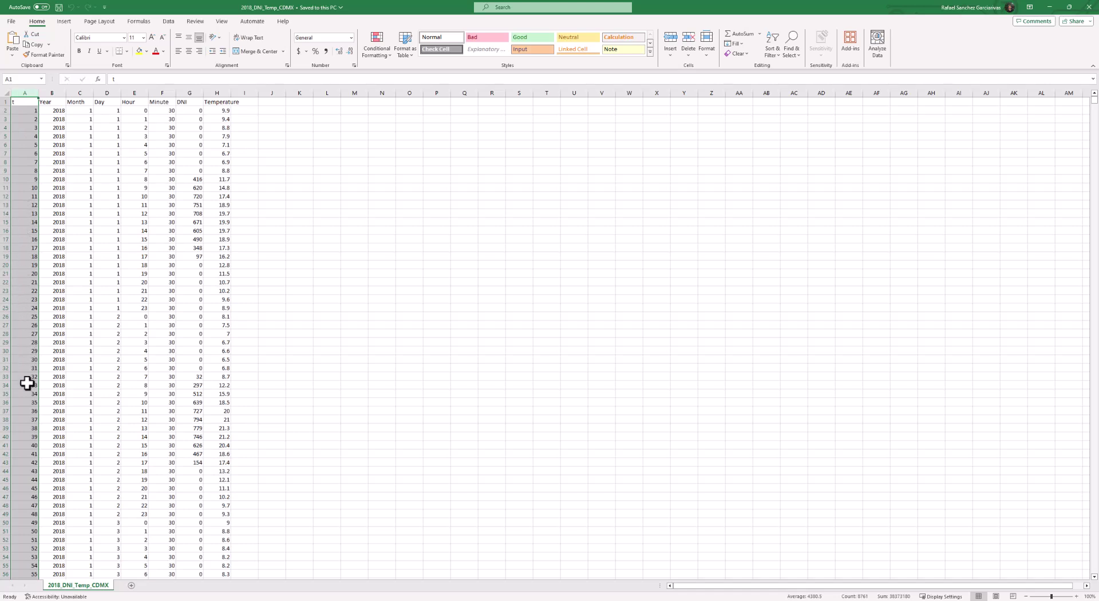
Step: Close the initialization script and tempSunFile parameter windows, returning to the top-level diagram
click(431, 596)
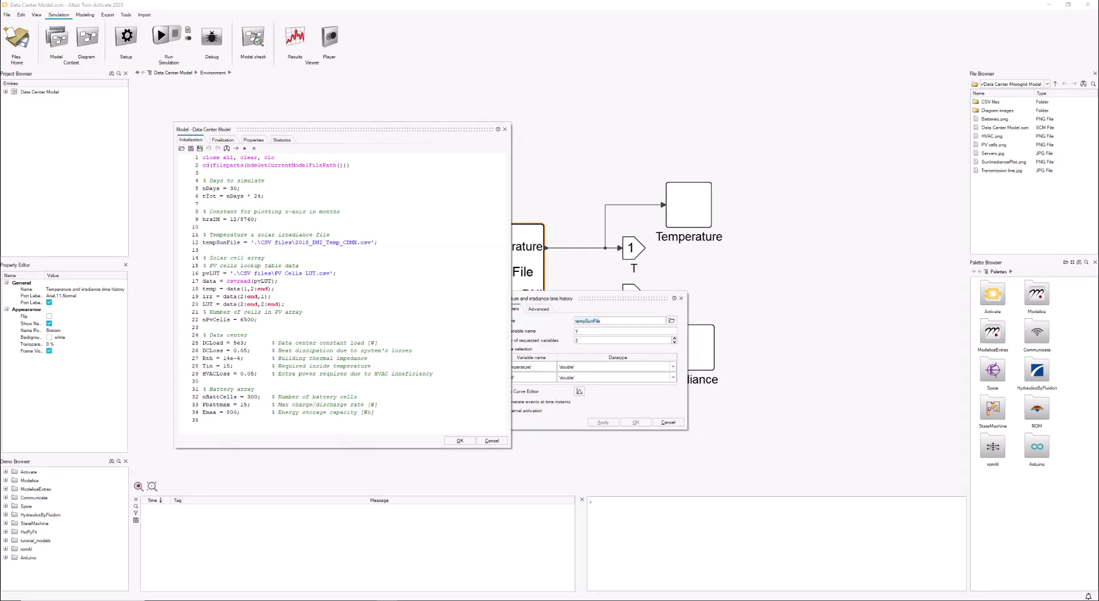
click(505, 129)
click(681, 299)
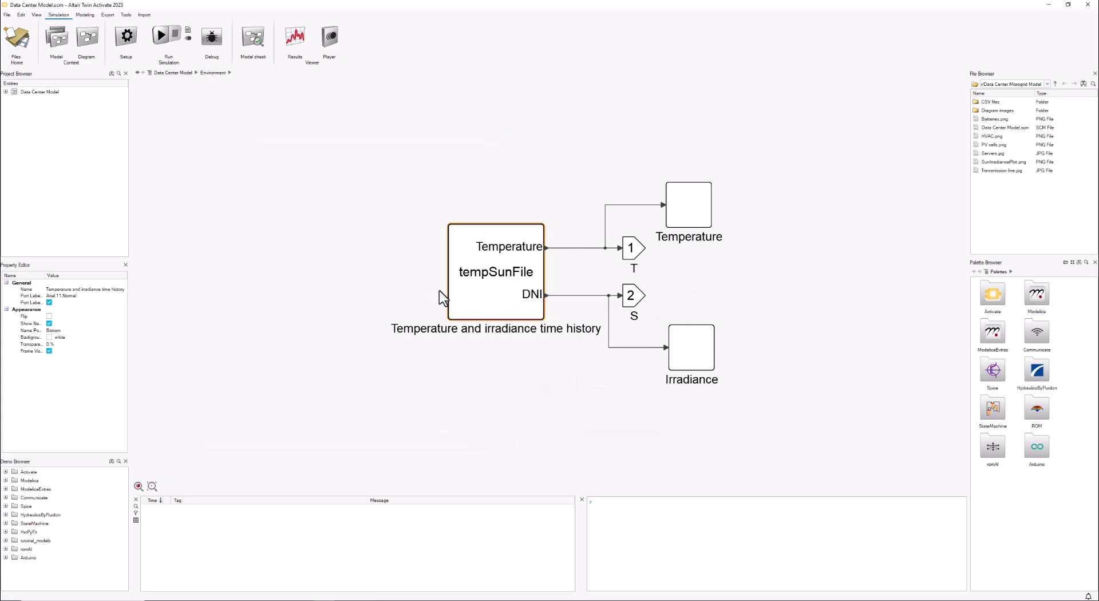
scroll(435, 293, down, 3)
scroll(430, 286, down, 3)
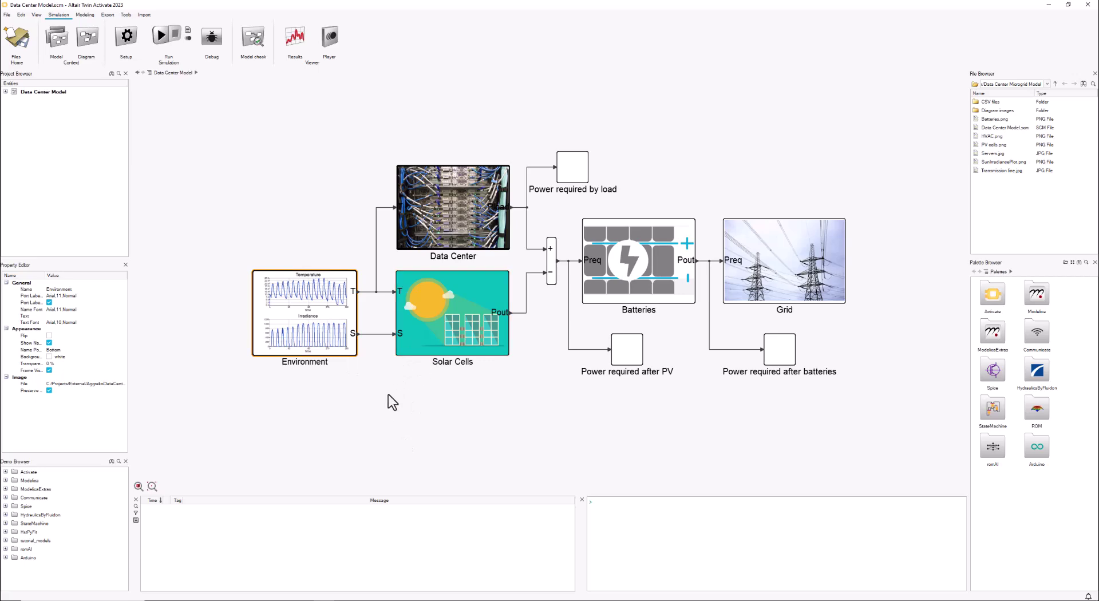
Step: Open the Data Center superblock and select its inner Data center block
double_click(428, 222)
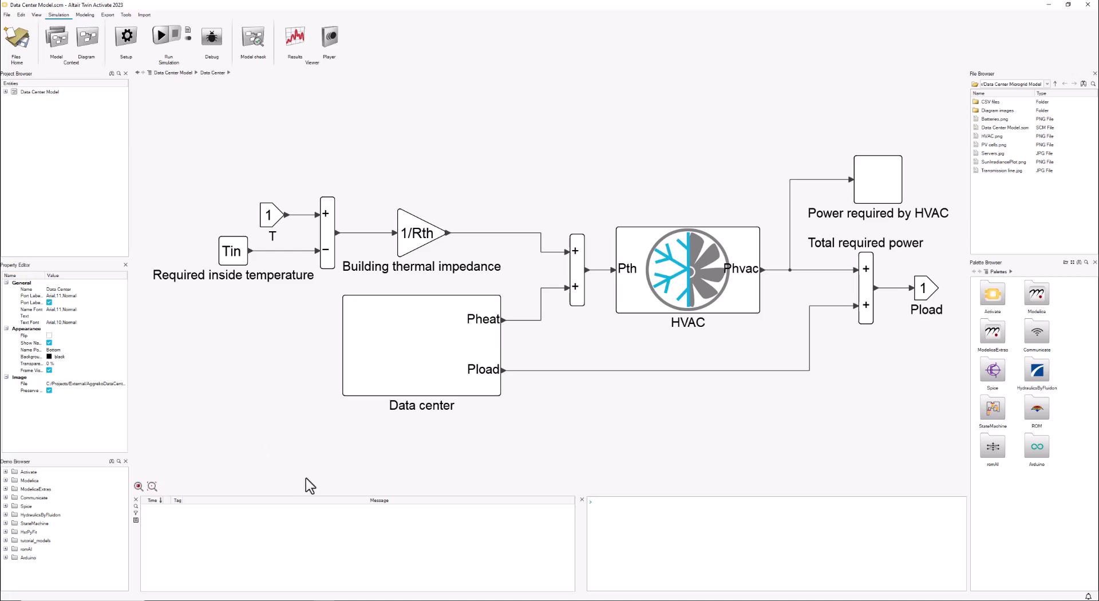
click(349, 355)
click(319, 367)
click(376, 358)
click(324, 370)
click(403, 347)
Step: Inspect the HVAC superblock, then navigate back up to the top-level Data Center Model
double_click(663, 294)
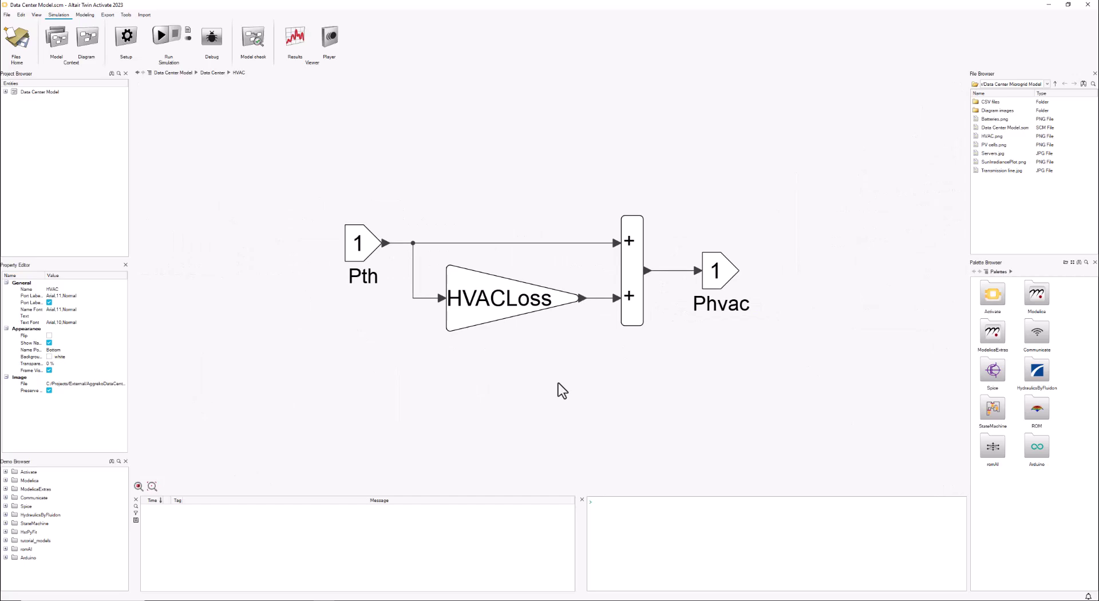
key(alt+Left)
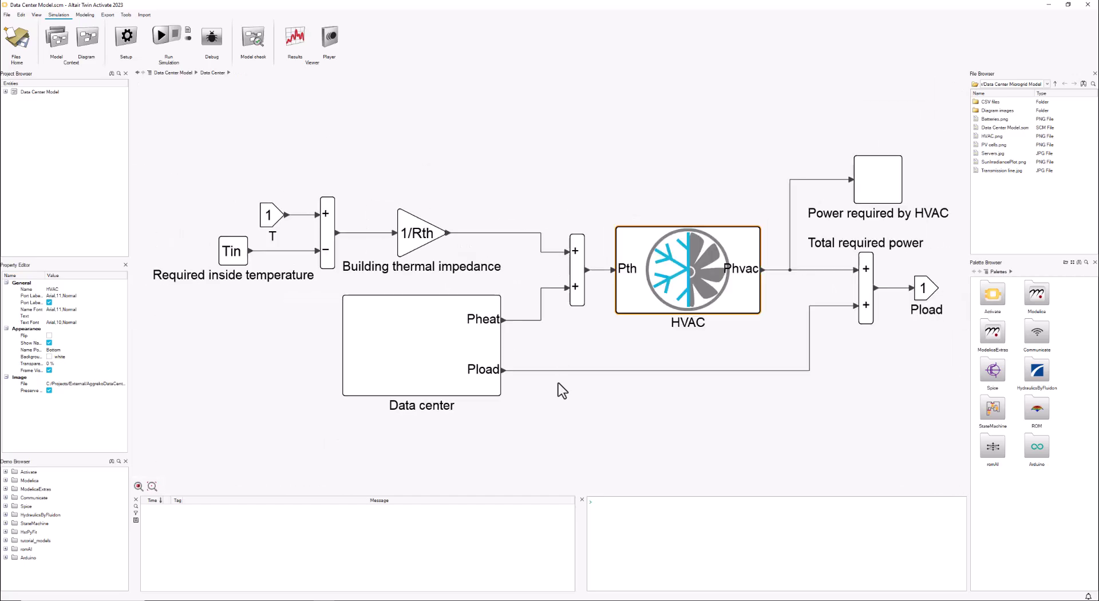
click(712, 417)
key(Escape)
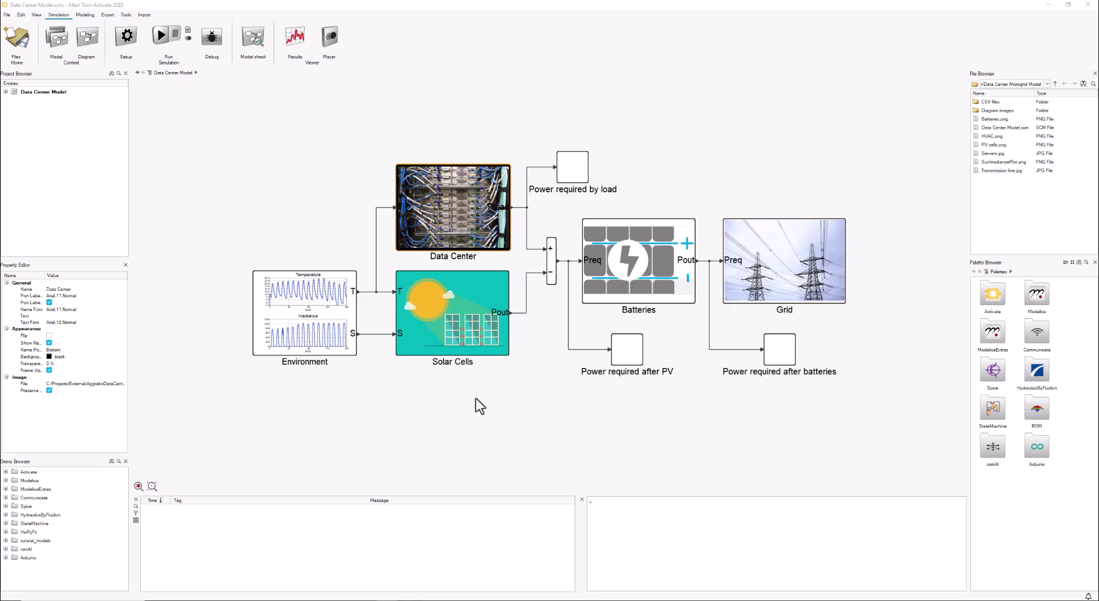
Step: Open the Solar Cells superblock and select its nPvCells gain block
double_click(464, 322)
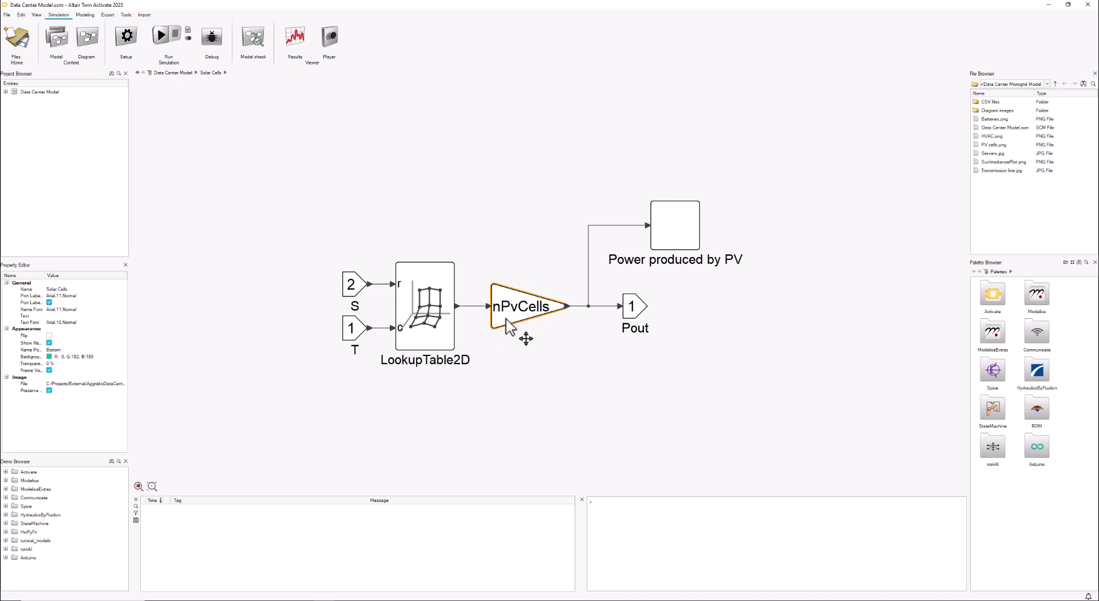
click(507, 321)
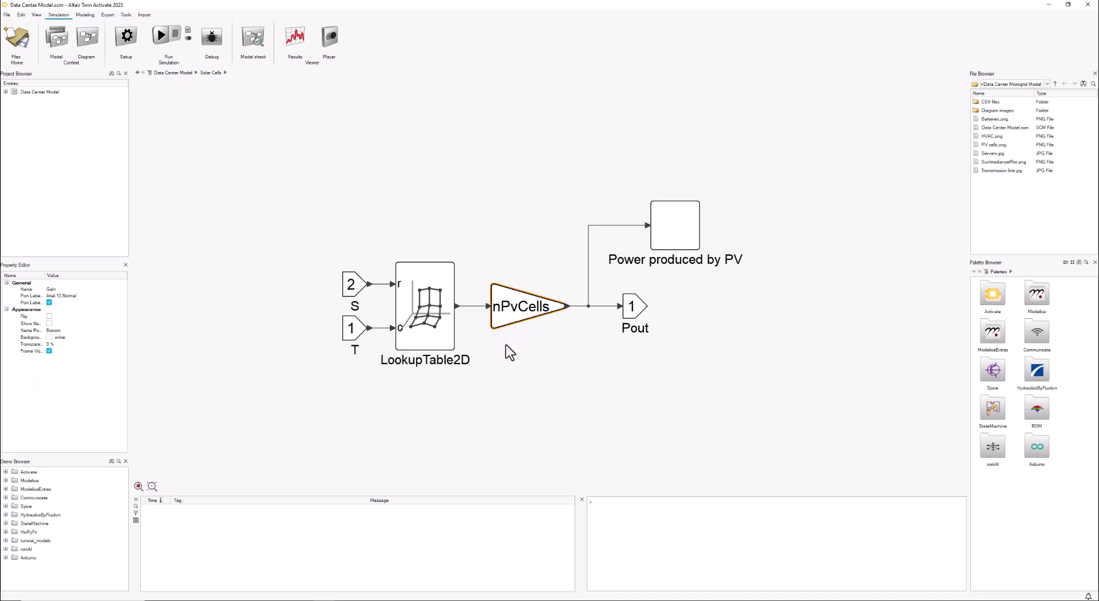
click(400, 424)
Step: Review the script's solar cell lines, including the PV cells lookup file and nPvCells = 6500
click(63, 41)
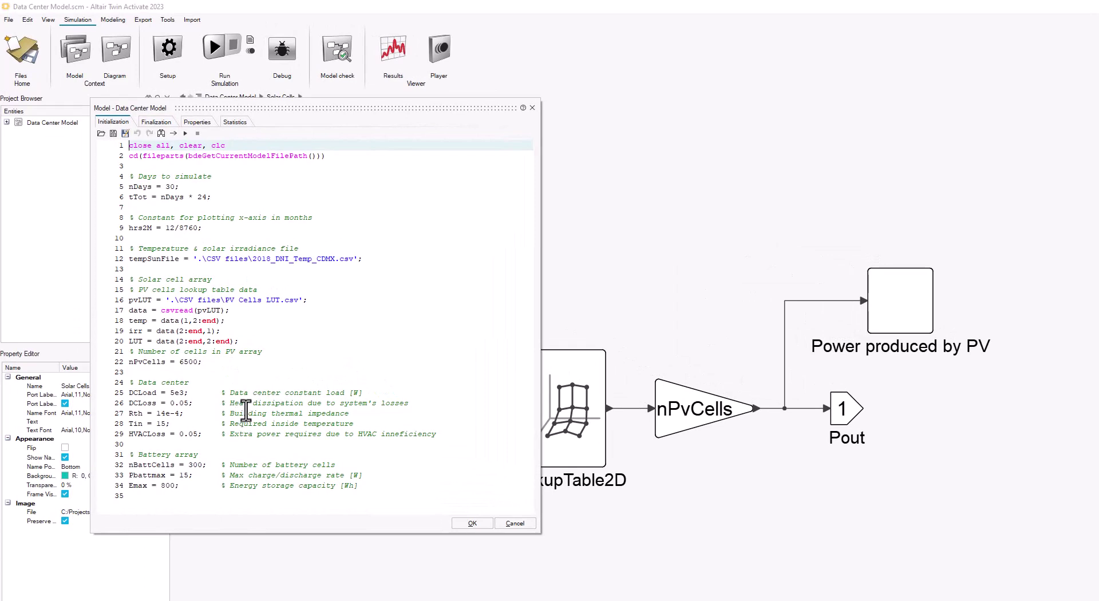
drag(282, 361, 130, 276)
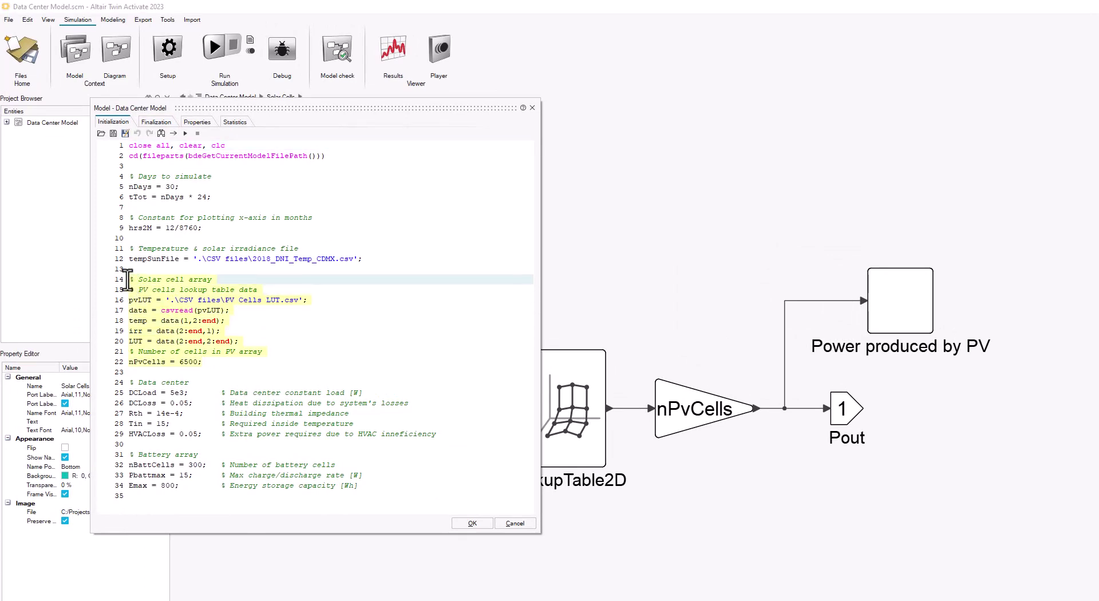
click(184, 373)
drag(309, 300, 127, 300)
drag(285, 335, 141, 315)
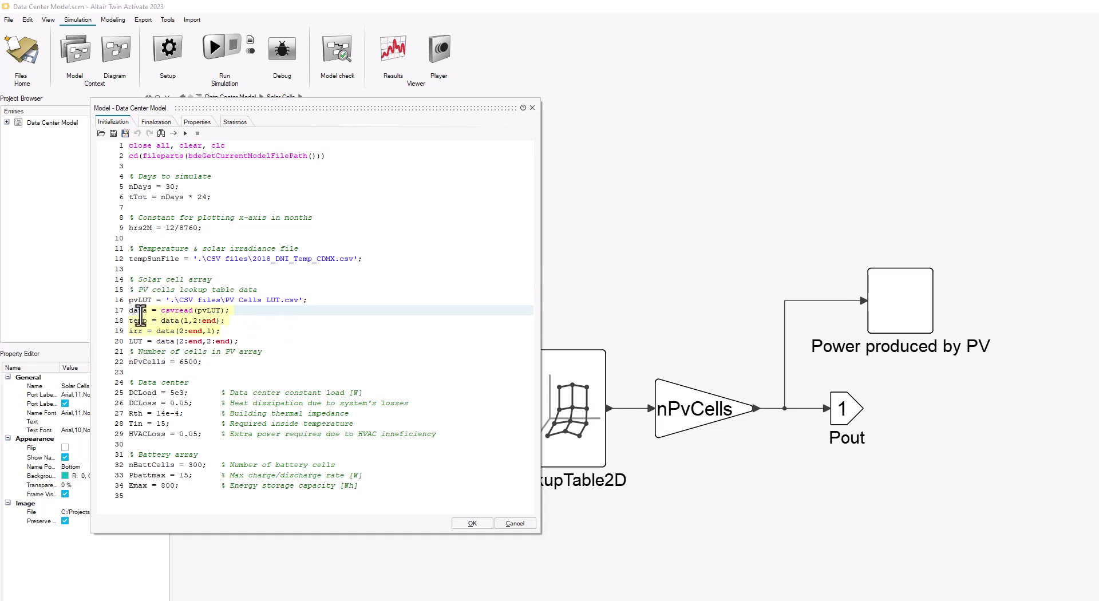
click(263, 351)
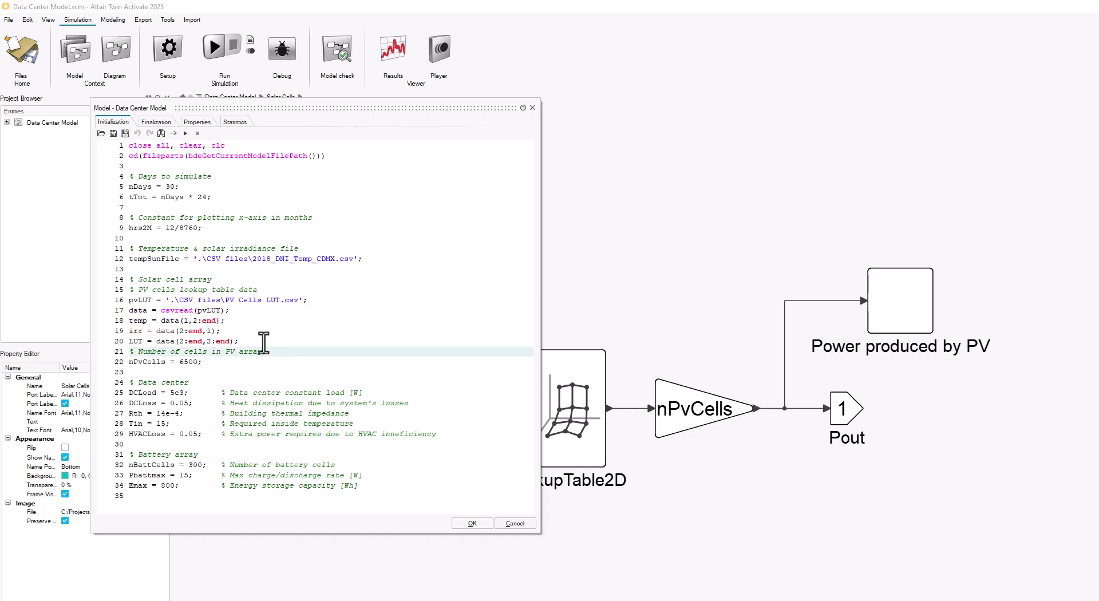
click(237, 365)
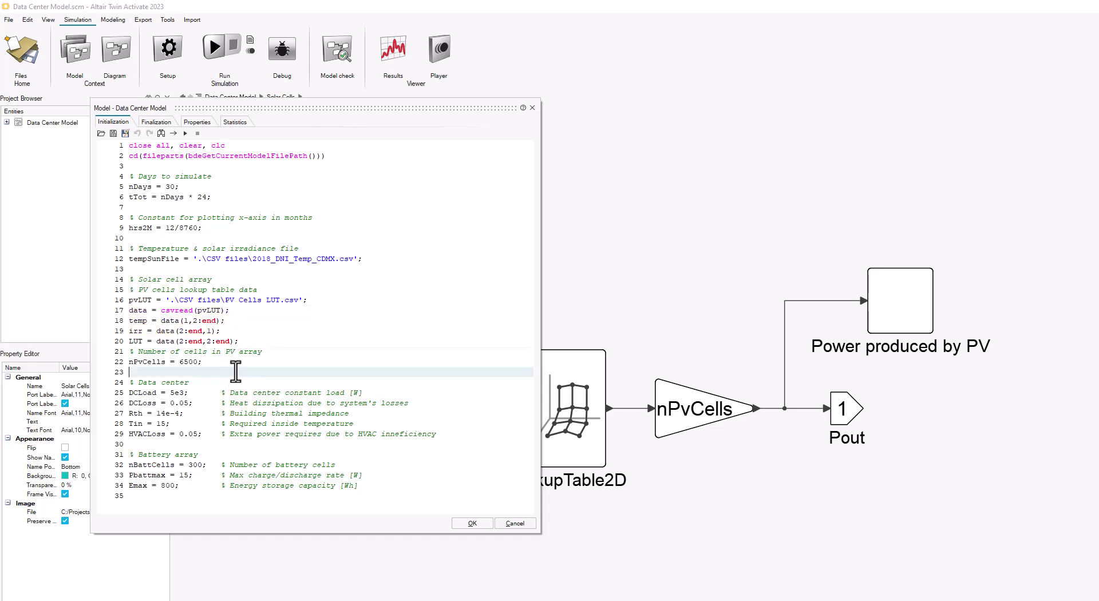
triple_click(236, 364)
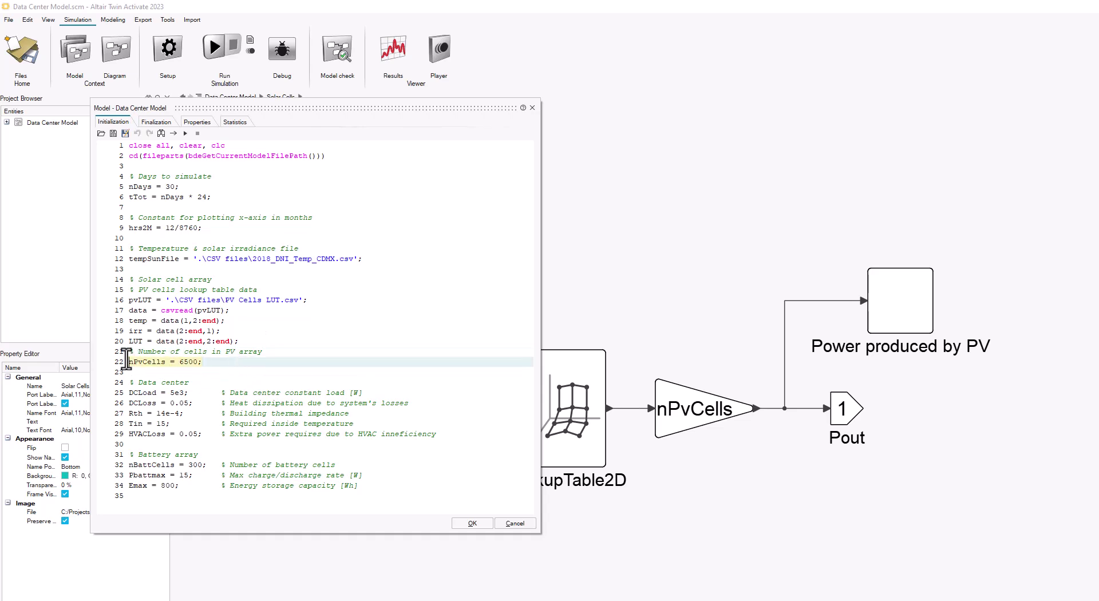
click(221, 371)
Step: Open the LookupTable2D parameters and bring up the PV cells LUT spreadsheet in Excel
click(473, 523)
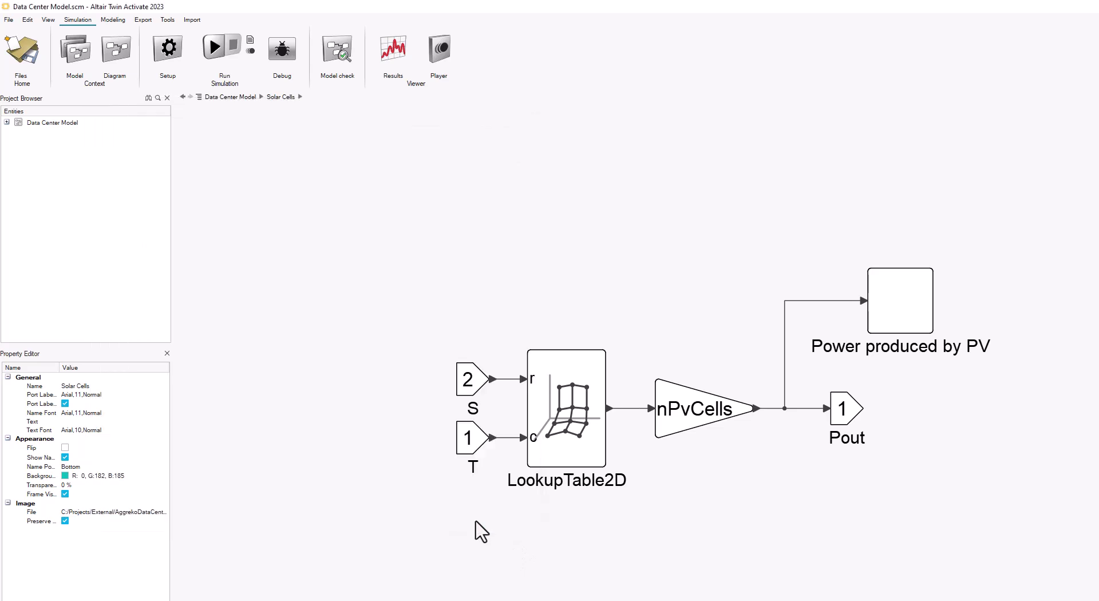
double_click(589, 450)
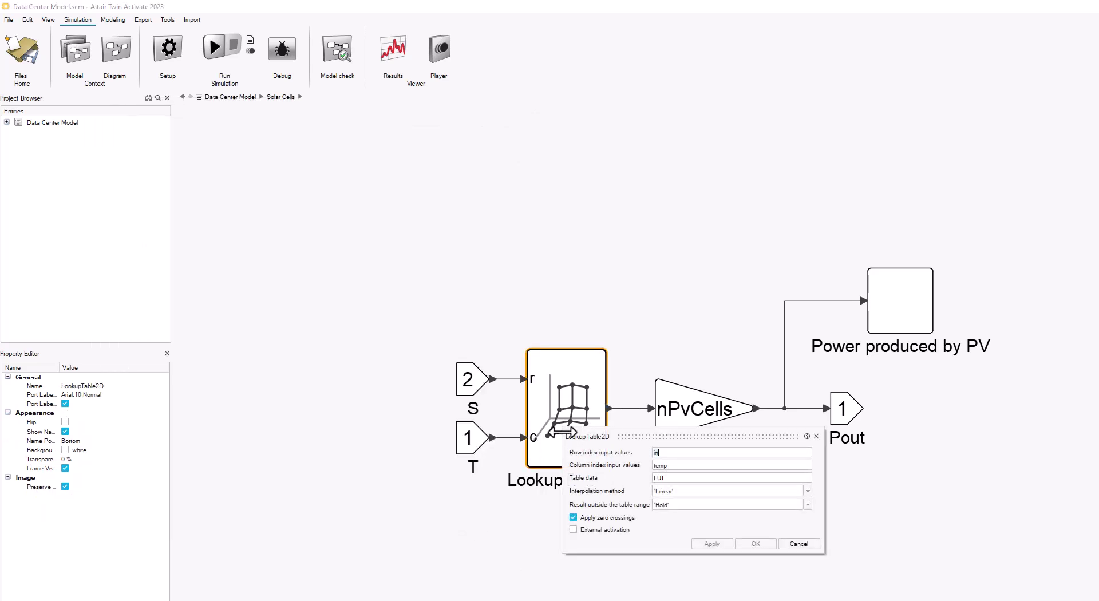
drag(627, 437, 686, 438)
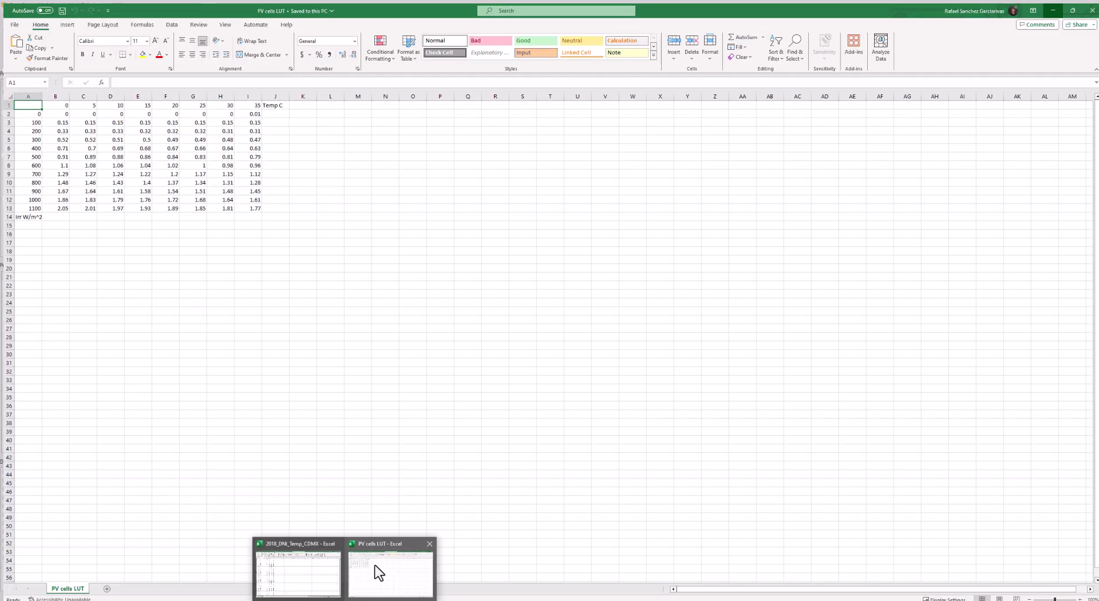
click(378, 572)
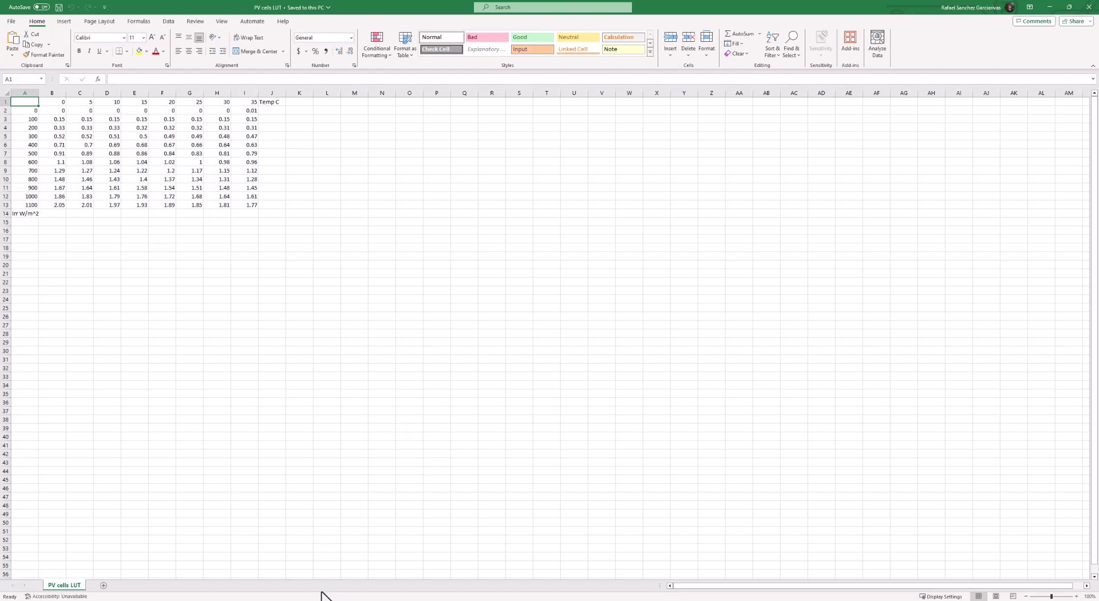
Step: Review the irradiance-versus-temperature PV cells LUT table, then return to Twin Activate
key(alt+Tab)
Step: Cancel the LookupTable2D dialog, then open Batteries and its Batteries model subsystem
click(643, 409)
double_click(485, 408)
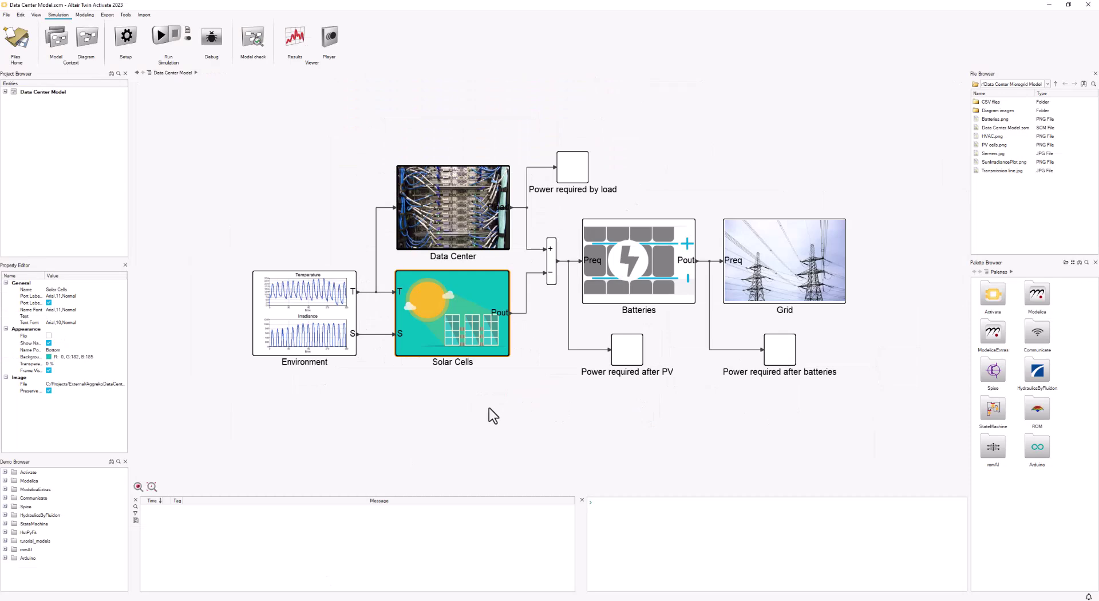
scroll(490, 407, up, 1)
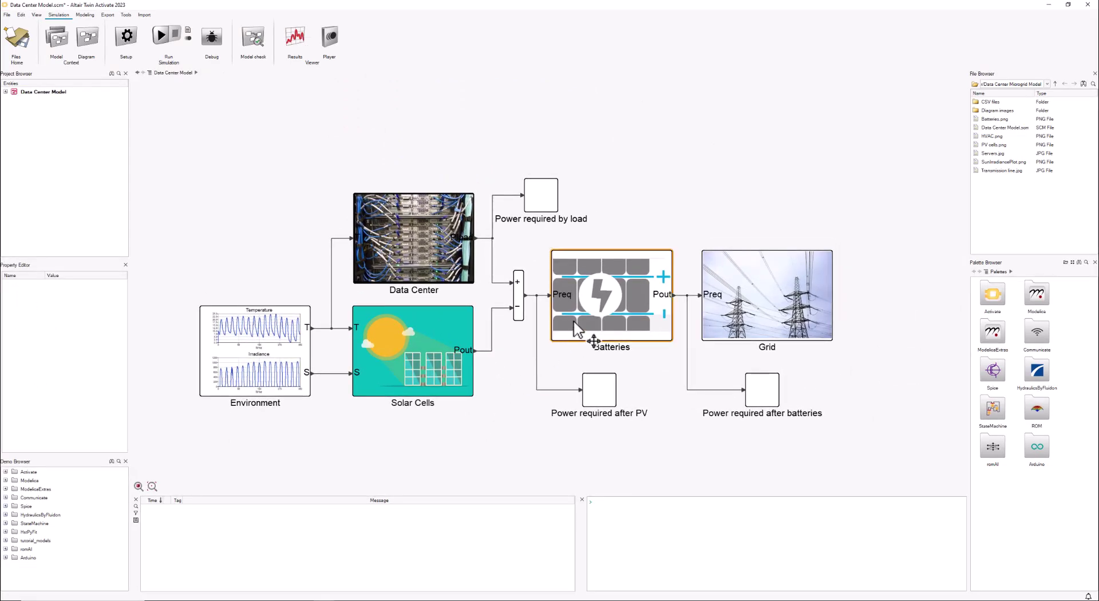
double_click(574, 323)
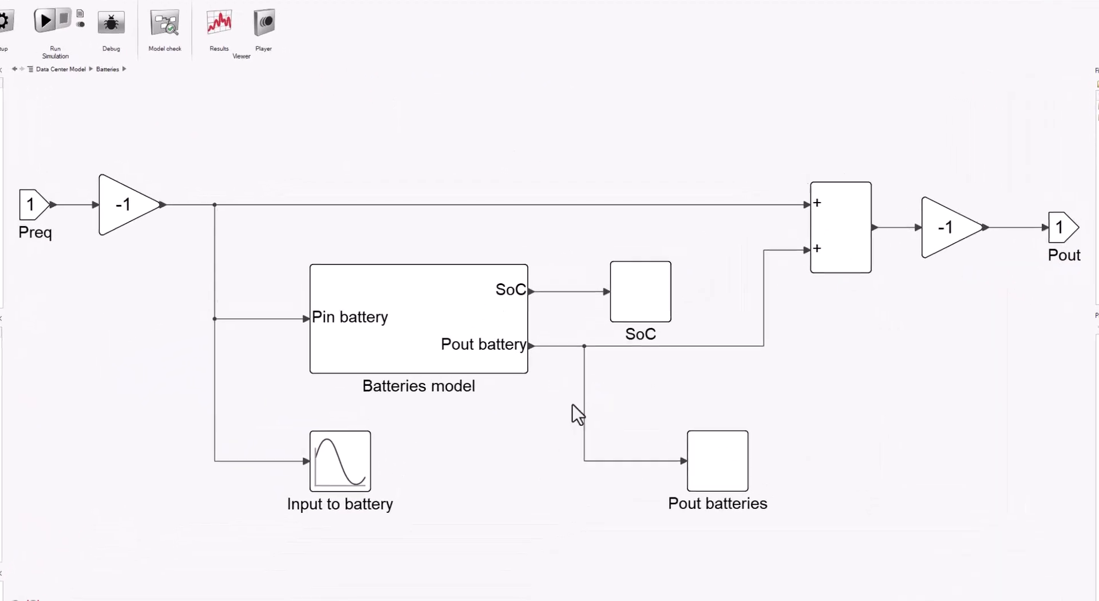
click(474, 324)
double_click(474, 324)
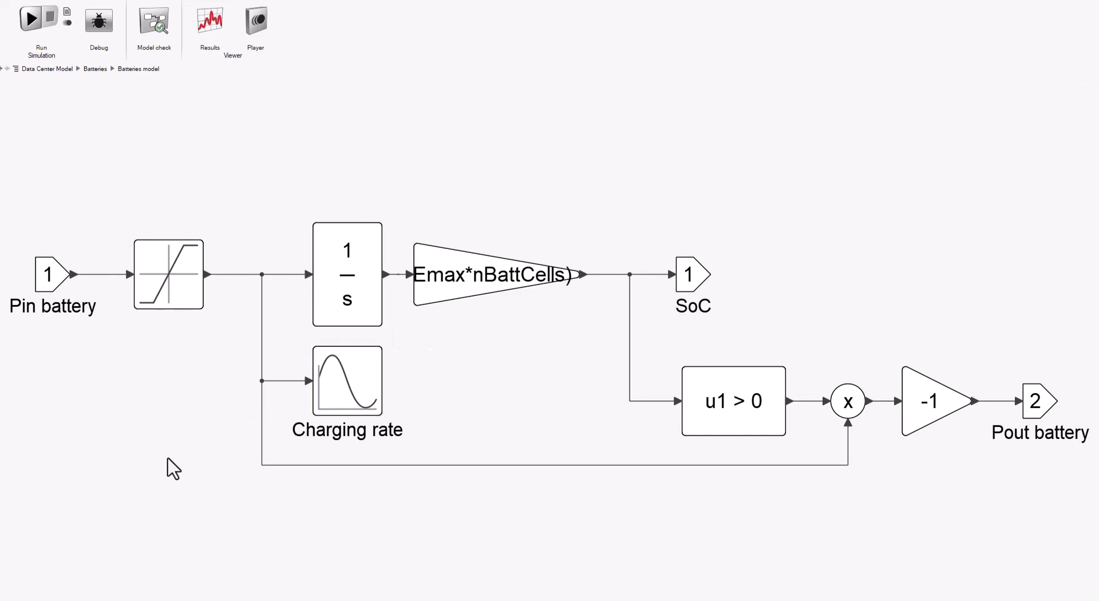
Step: Open the initialization script showing nBattCells = 300, Pbattmax = 15 and Emax = 800
click(57, 50)
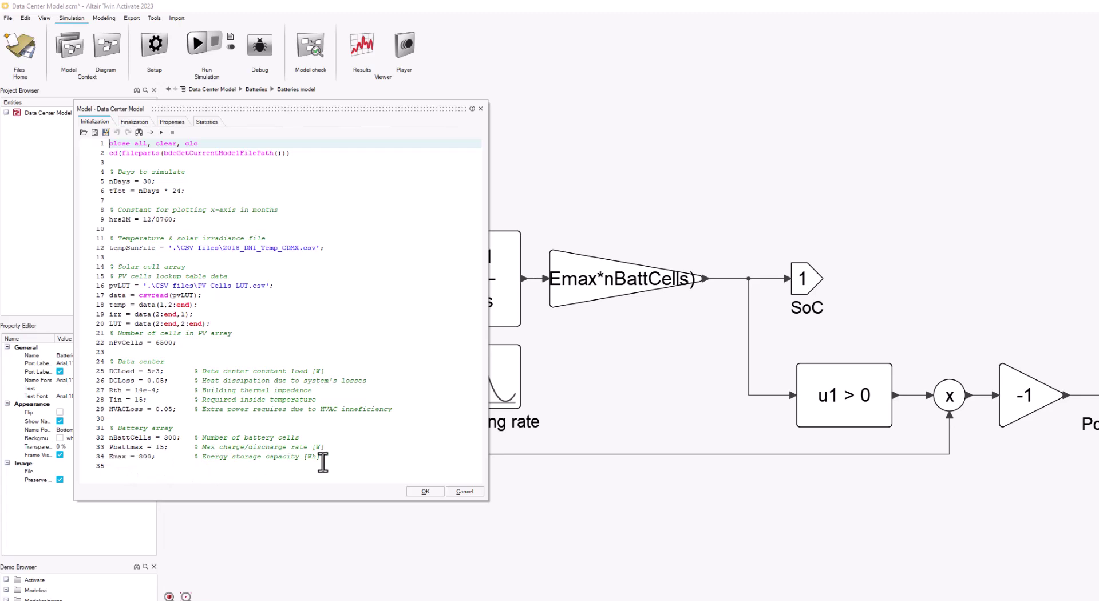
Step: Close the model script and confirm the Saturation block limits are ±Pbattmax*nBattCells
click(426, 491)
click(325, 293)
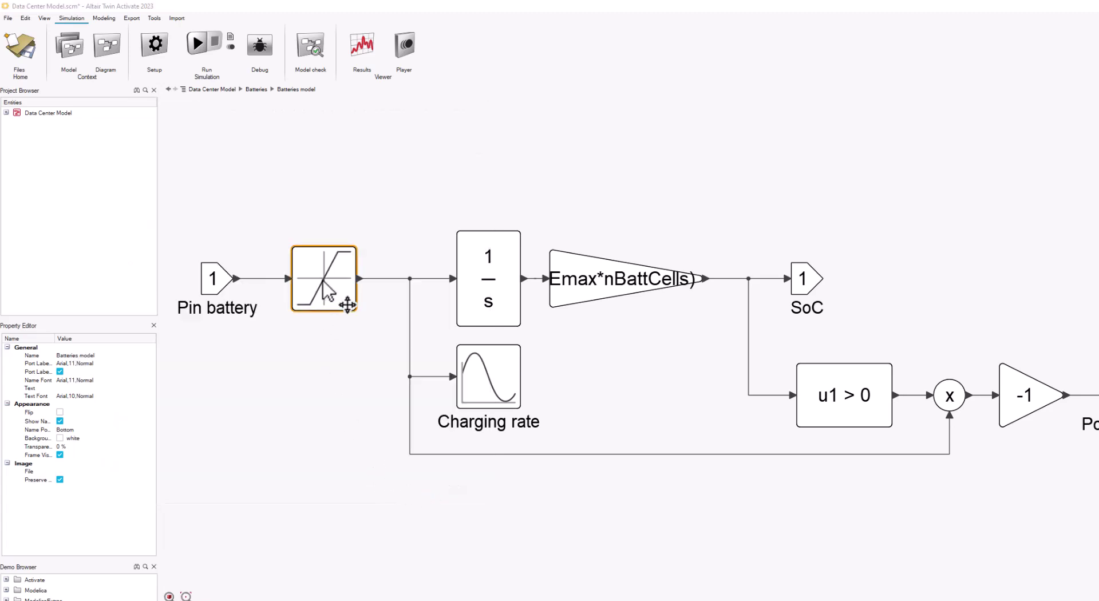
double_click(326, 294)
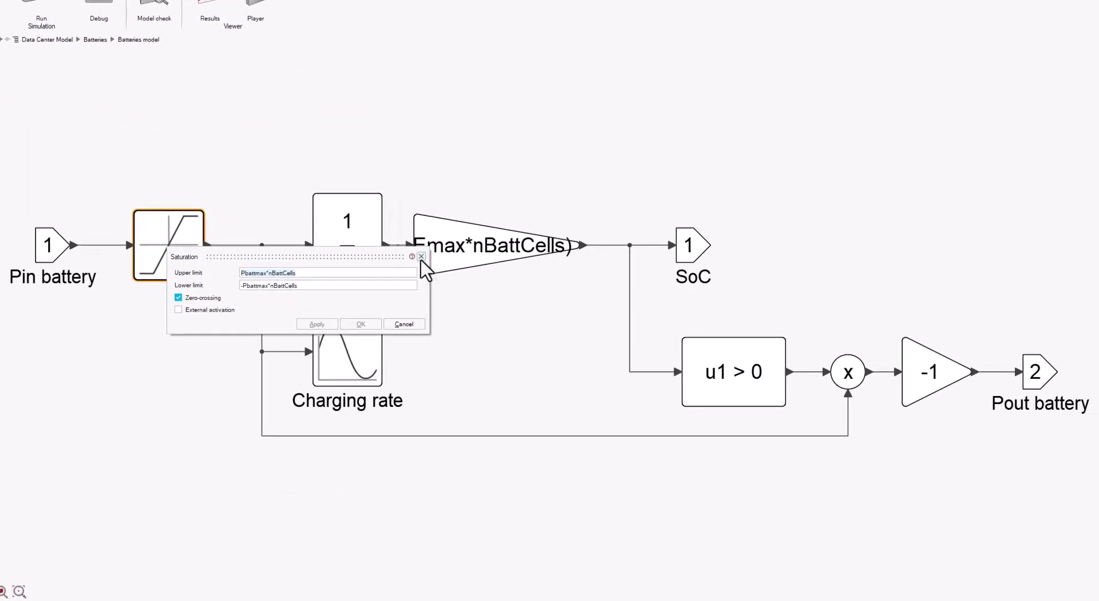
click(421, 257)
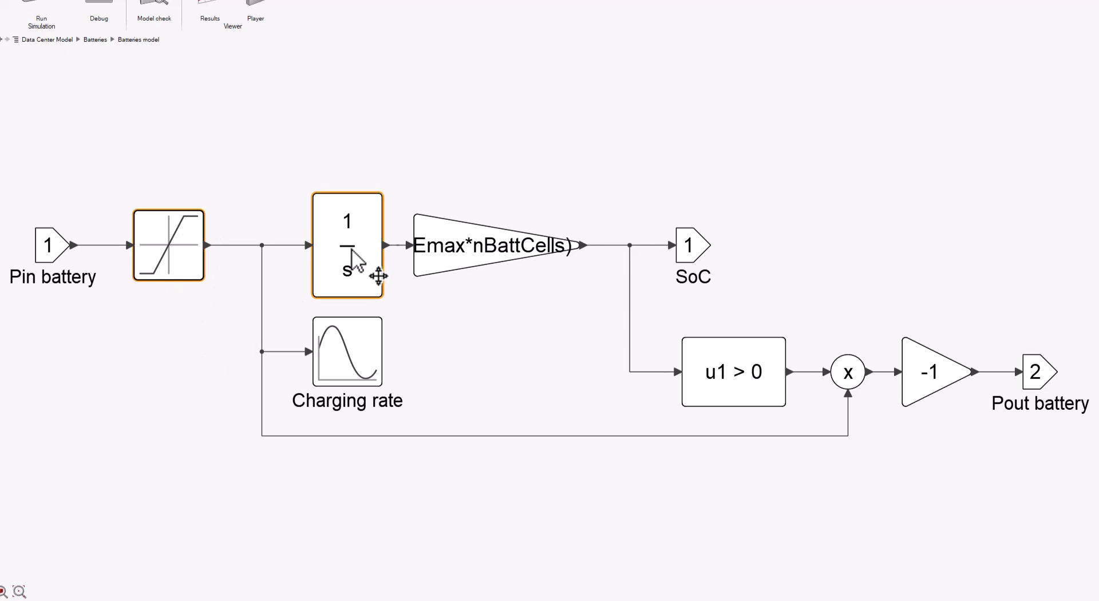
Step: Inspect the integrator and Emax*nBattCells gain blocks in the Batteries diagram
shift+click(348, 258)
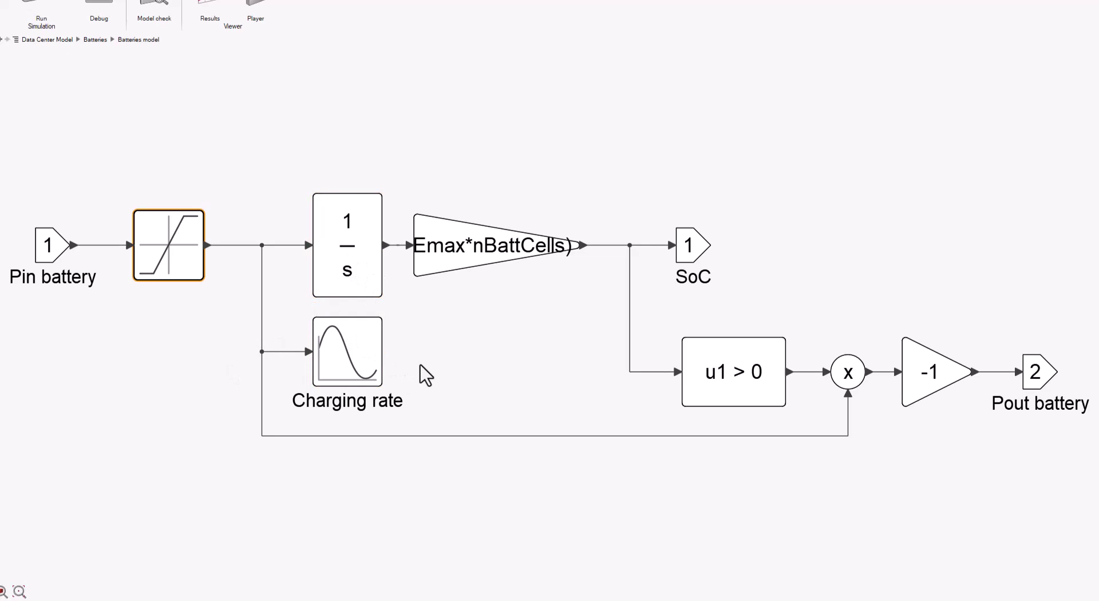
shift+click(433, 269)
shift+click(433, 267)
Step: Return to the top-level diagram and run the simulation to fill the scope plots
key(Escape)
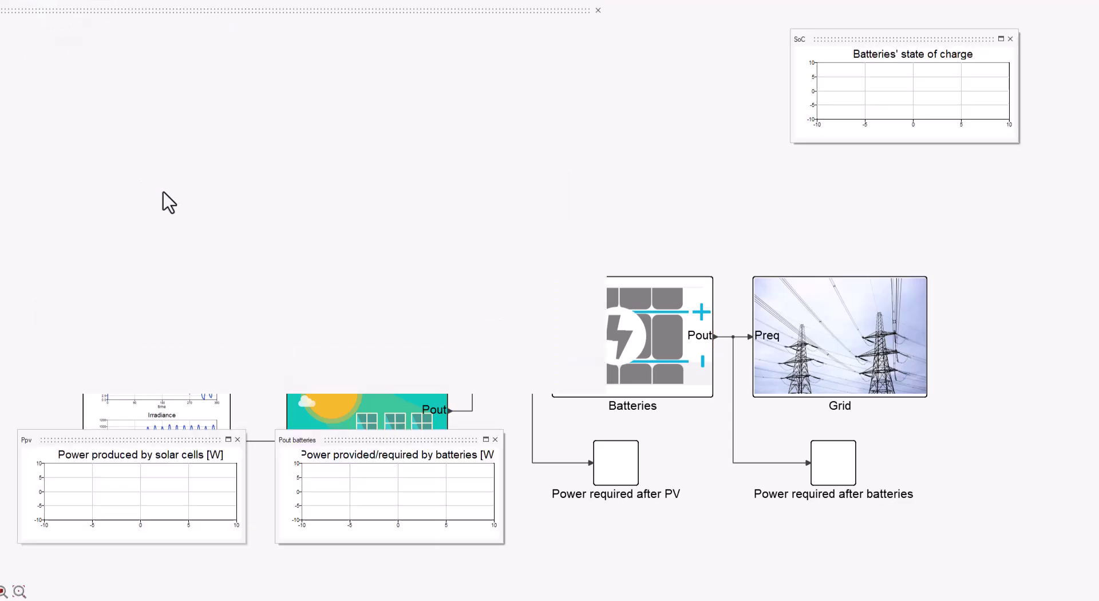
click(322, 305)
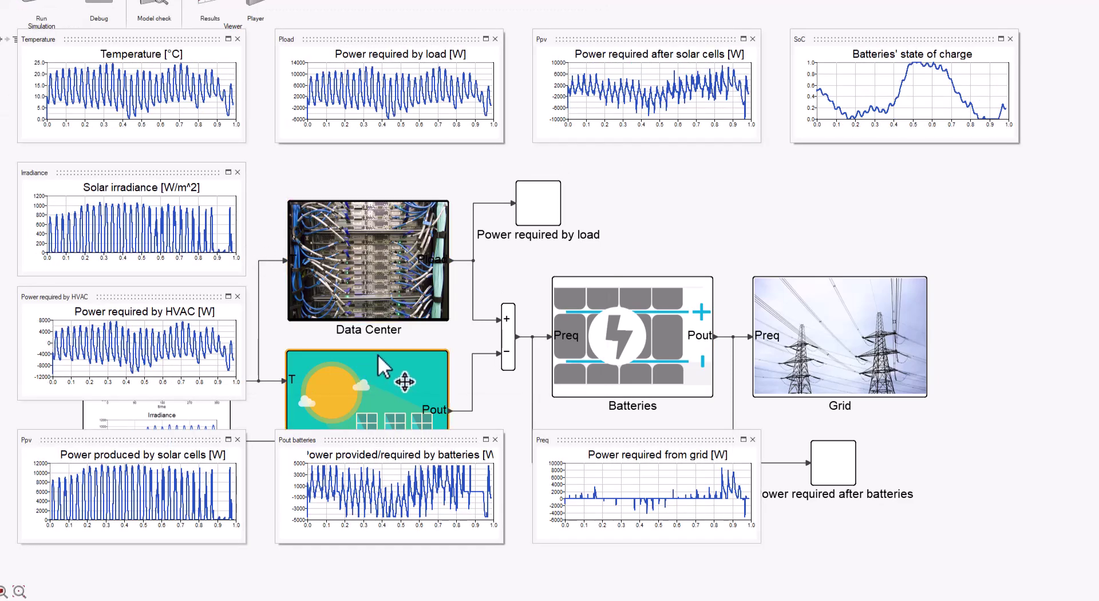